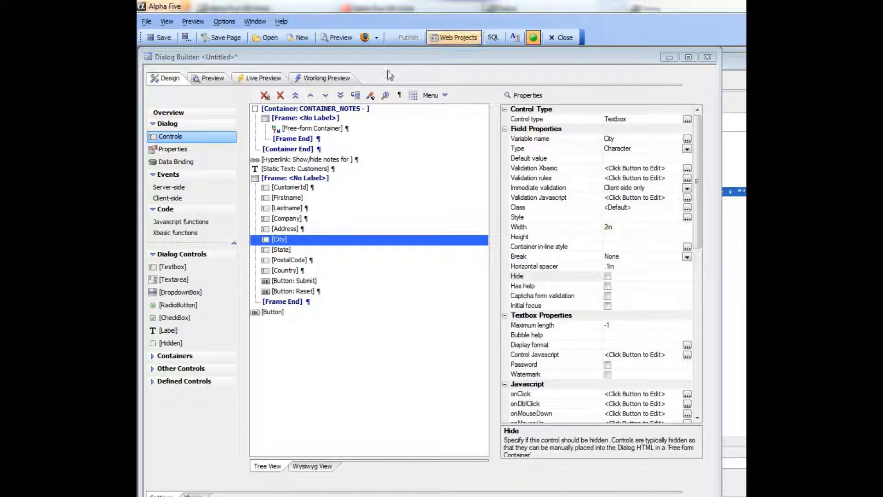
- Open the working preview, run the button below the Customers form to fill in City, and dismiss its message
{"action": "left_click", "coordinate": [320, 79]}
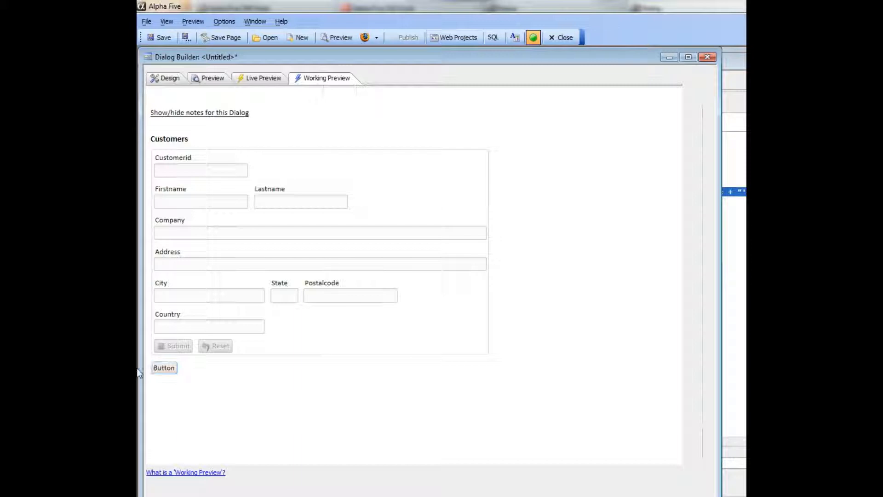
{"action": "left_click", "coordinate": [164, 369]}
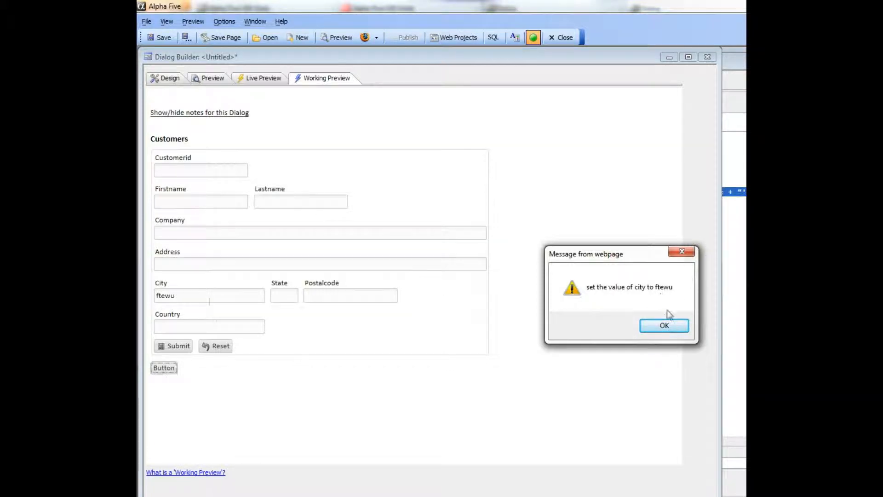
{"action": "left_click", "coordinate": [666, 326]}
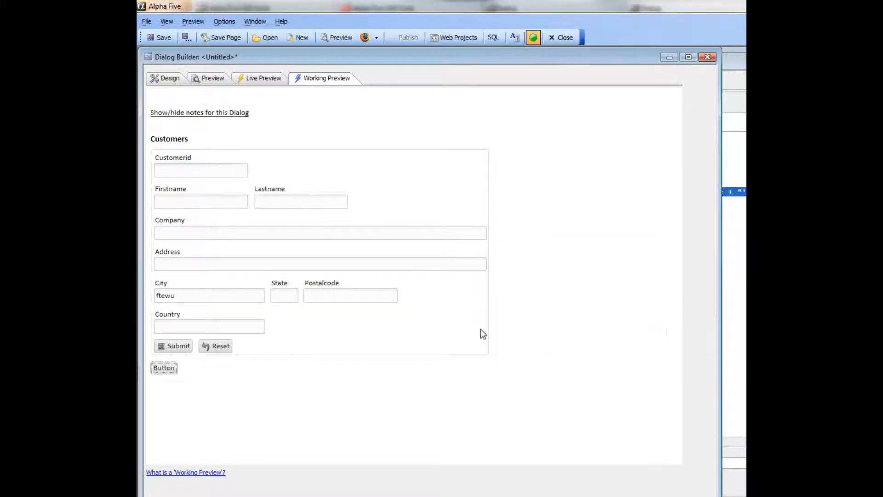
- Submit the form, examine the code and the e.datasubmitted.City value in the debugger, and resume the script
{"action": "left_click", "coordinate": [173, 347]}
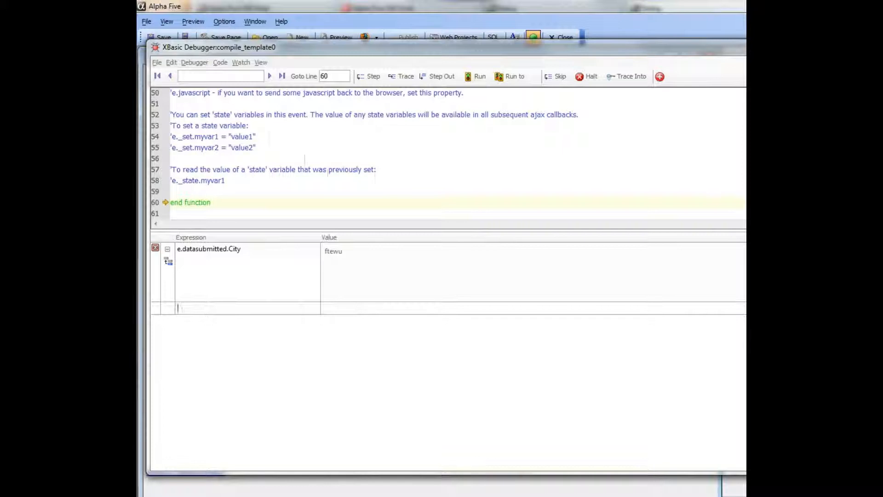
{"action": "scroll", "coordinate": [448, 154], "scroll_direction": "up", "scroll_amount": 16}
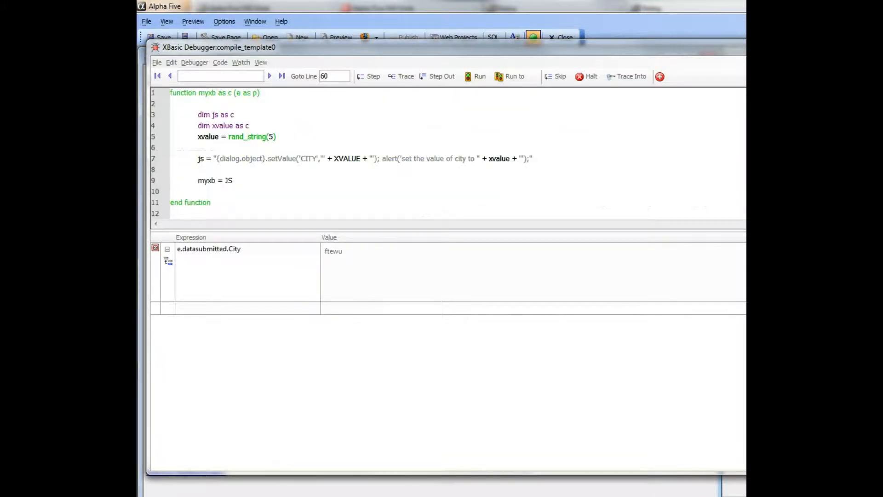
{"action": "scroll", "coordinate": [448, 154], "scroll_direction": "down", "scroll_amount": 6}
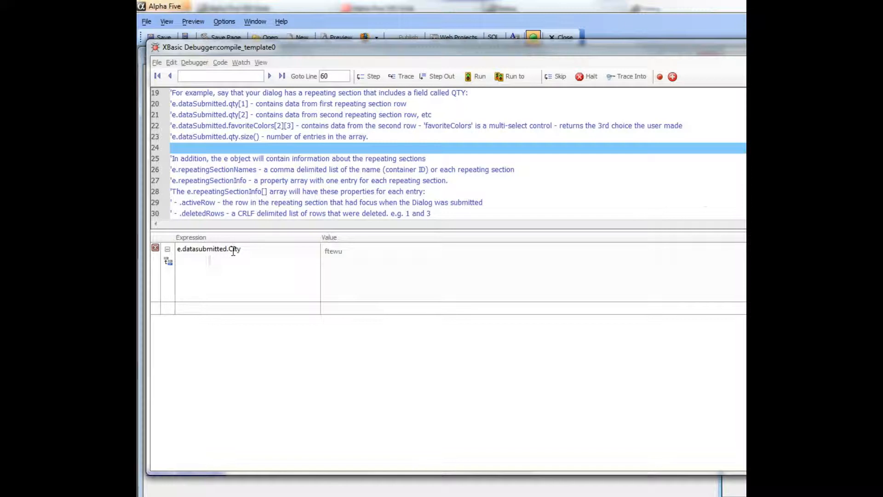
{"action": "left_click", "coordinate": [476, 77]}
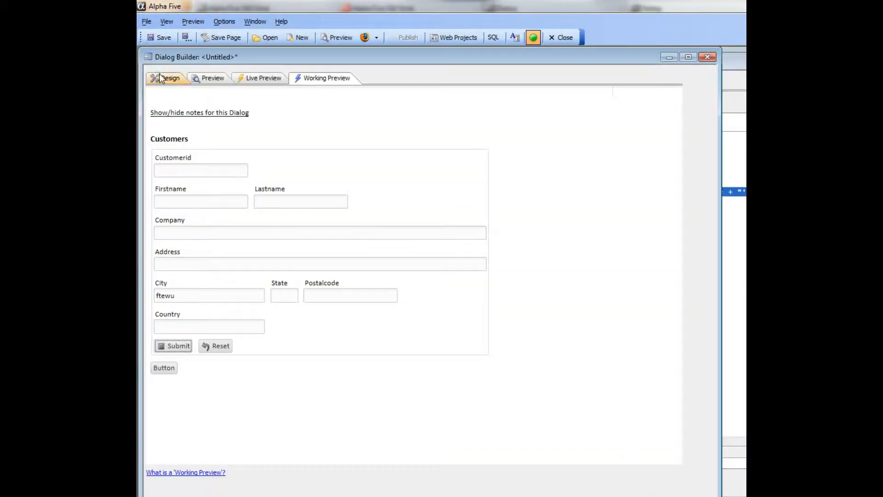
- Turn on the Hide property of the City textbox in the design and reload the working preview
{"action": "left_click", "coordinate": [159, 74]}
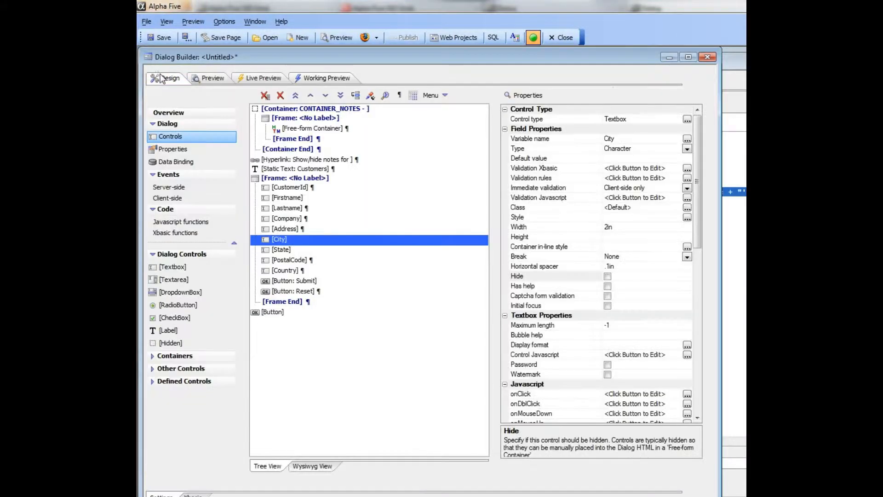
{"action": "left_click", "coordinate": [606, 277]}
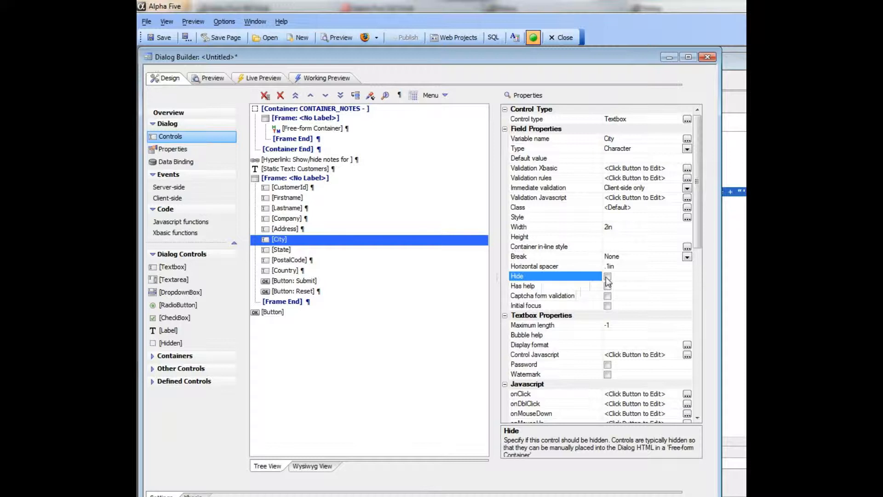
{"action": "left_click", "coordinate": [316, 82]}
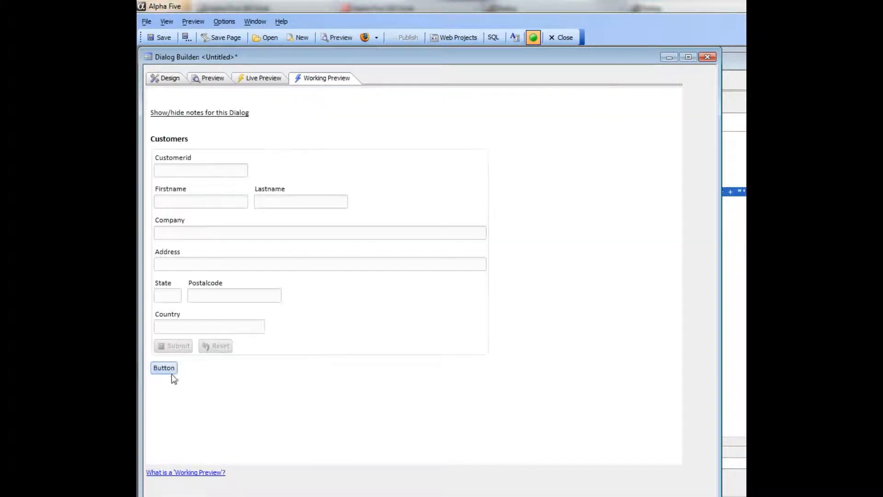
- Run the button with City hidden, submit the form, check e.datasubmitted.City in the debugger, and halt the script
{"action": "left_click", "coordinate": [169, 370]}
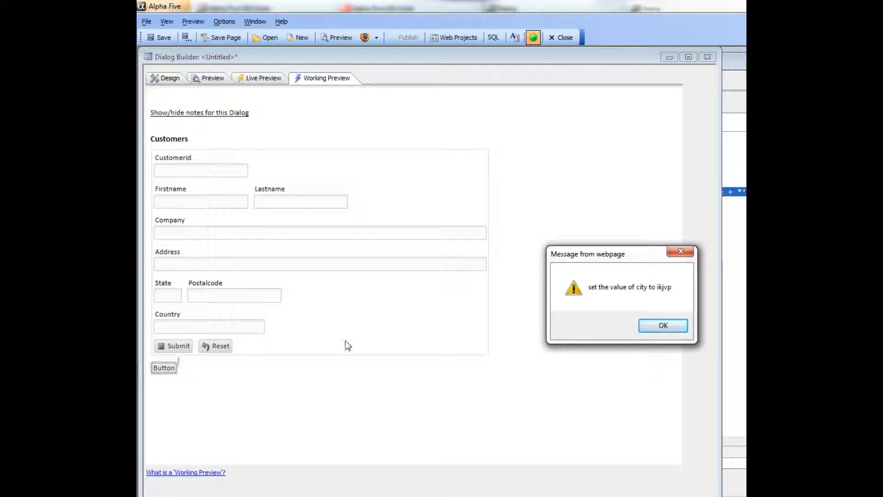
{"action": "left_click", "coordinate": [656, 328]}
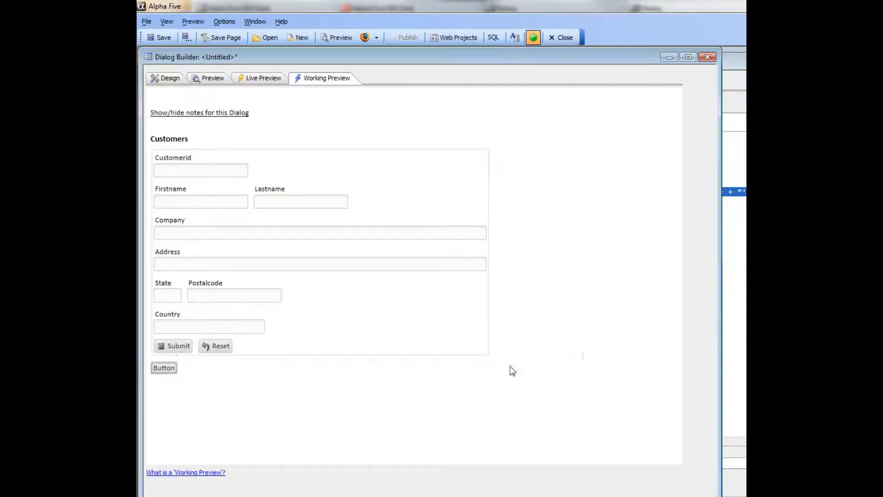
{"action": "left_click", "coordinate": [172, 348]}
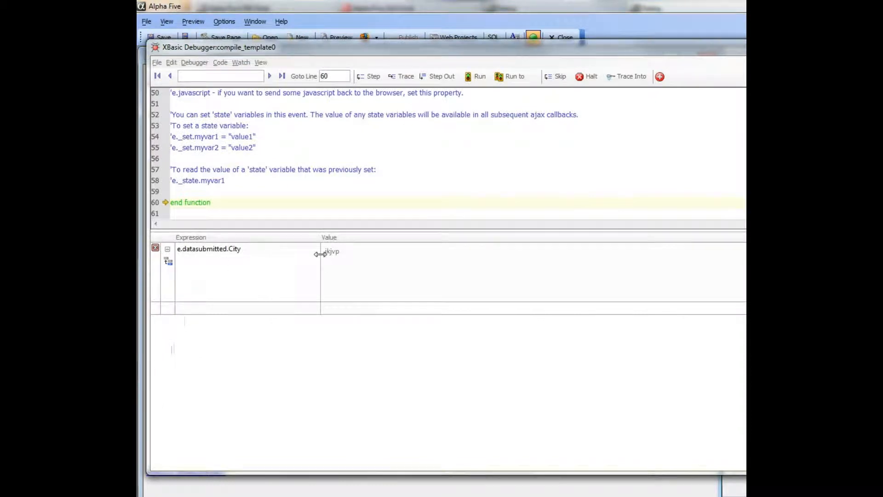
{"action": "left_click", "coordinate": [592, 80]}
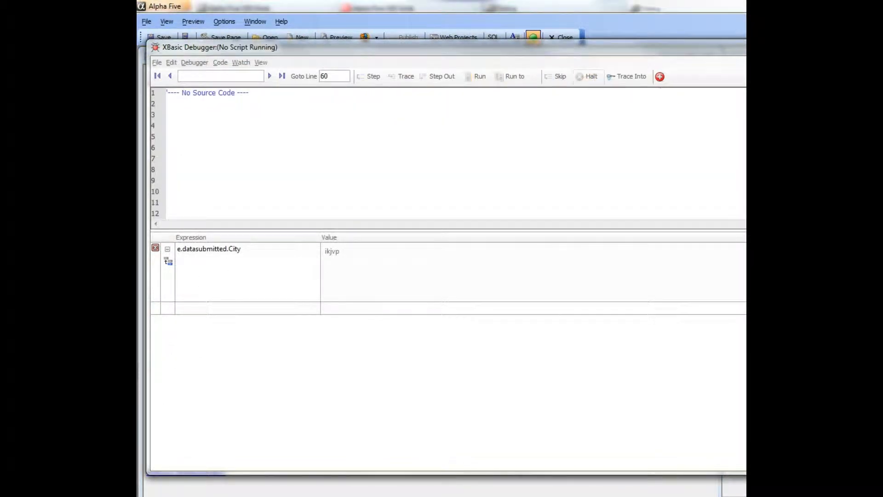
{"action": "left_click", "coordinate": [746, 45]}
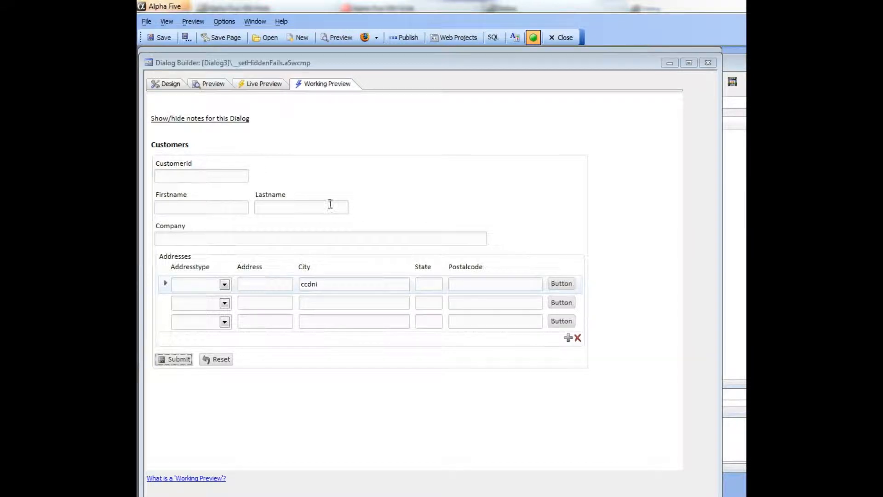
- Reload the working preview, run the first address row's button, submit the form, and check the submitted City array in the debugger
{"action": "left_click", "coordinate": [166, 84]}
{"action": "left_click", "coordinate": [324, 84]}
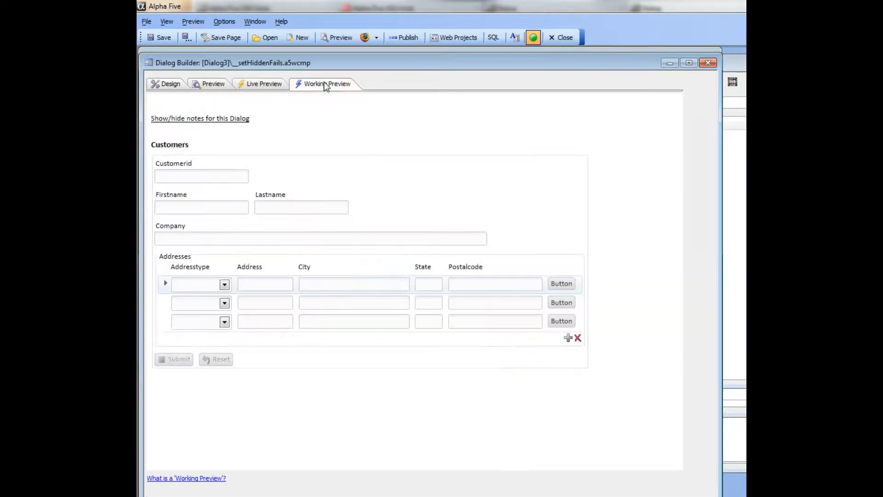
{"action": "left_click", "coordinate": [561, 283]}
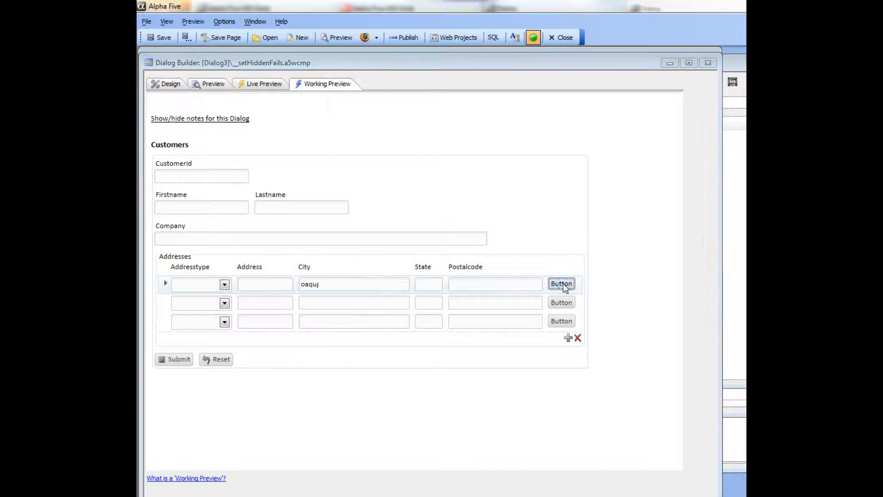
{"action": "left_click", "coordinate": [662, 326]}
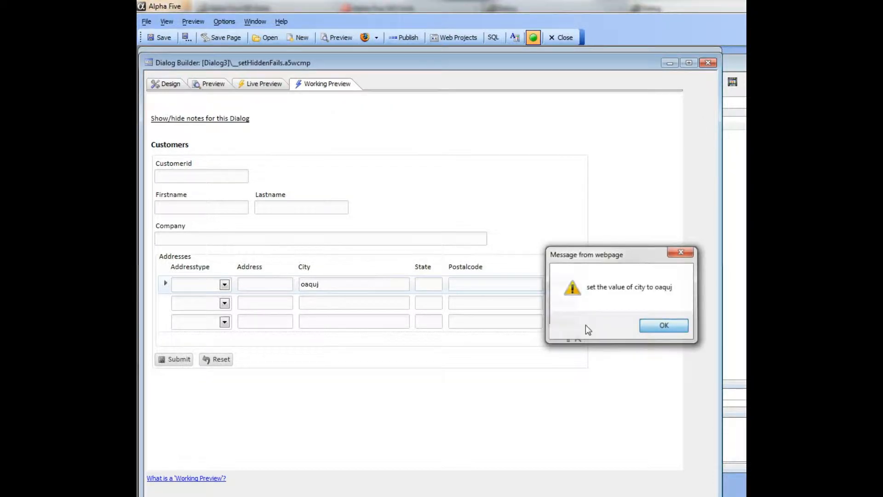
{"action": "left_click", "coordinate": [170, 359]}
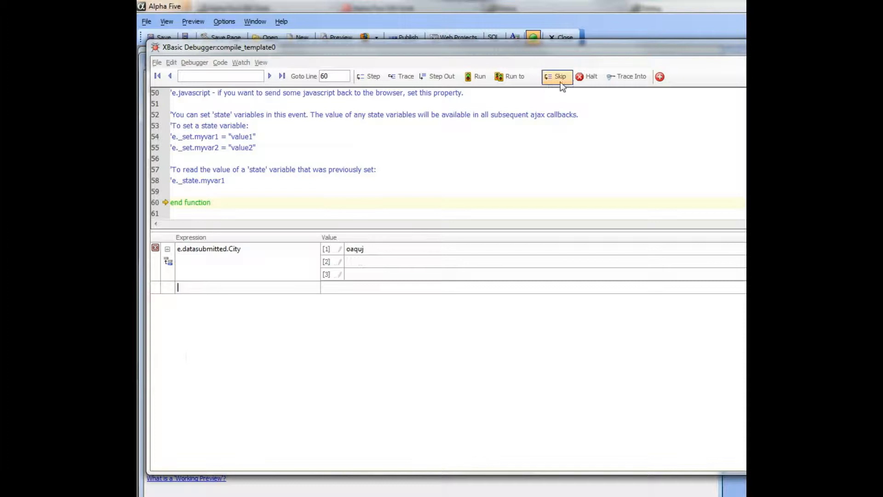
{"action": "left_click", "coordinate": [588, 77]}
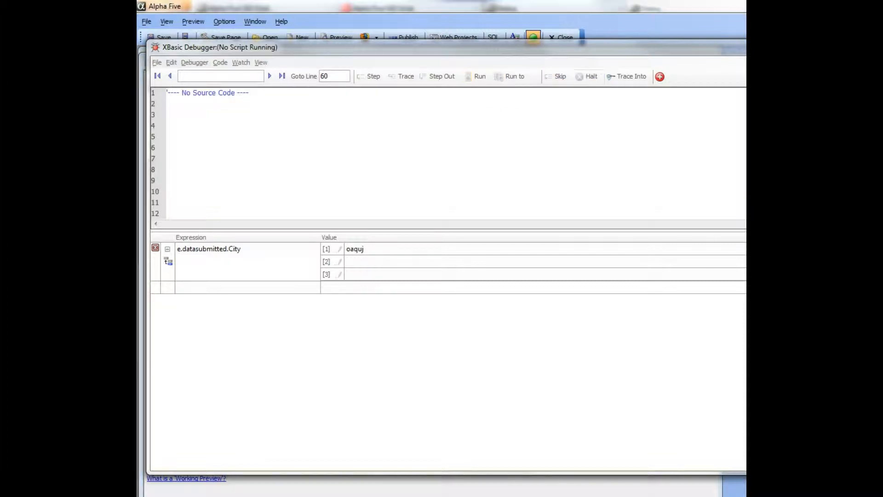
- Turn on the Hide property of the City textbox in the Addresses repeating section and save the dialog
{"action": "left_click", "coordinate": [175, 84]}
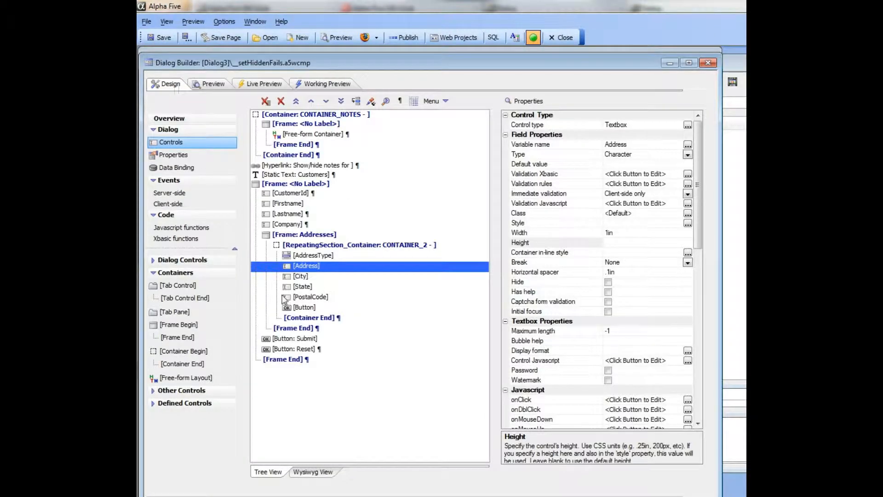
{"action": "left_click", "coordinate": [299, 278]}
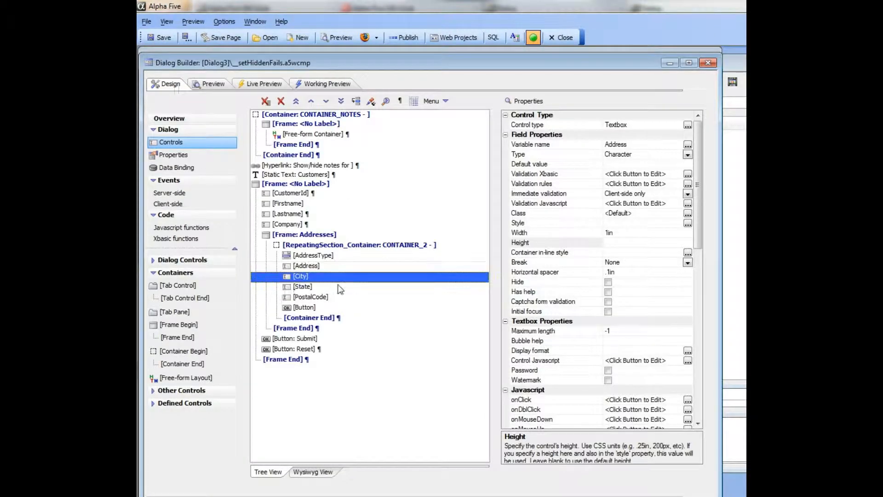
{"action": "left_click", "coordinate": [608, 282]}
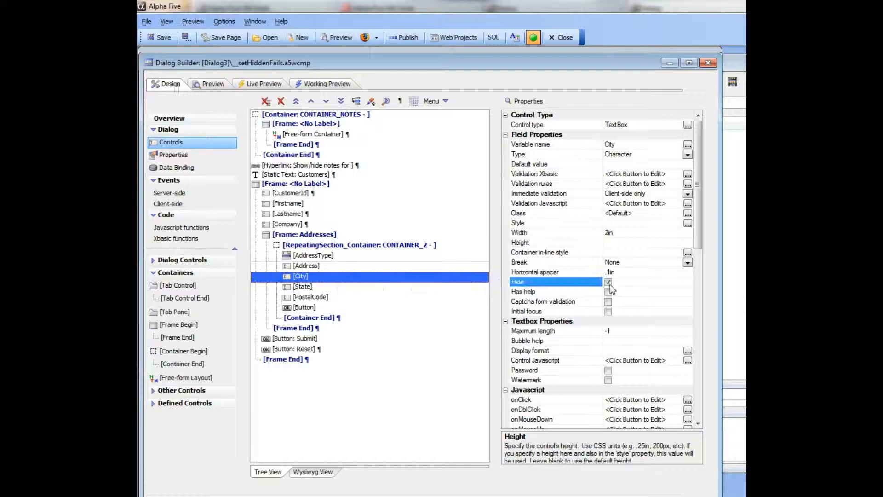
{"action": "left_click", "coordinate": [156, 42]}
- Open the working preview with the hidden City column, run the first address row's button, and dismiss its message
{"action": "left_click", "coordinate": [327, 83]}
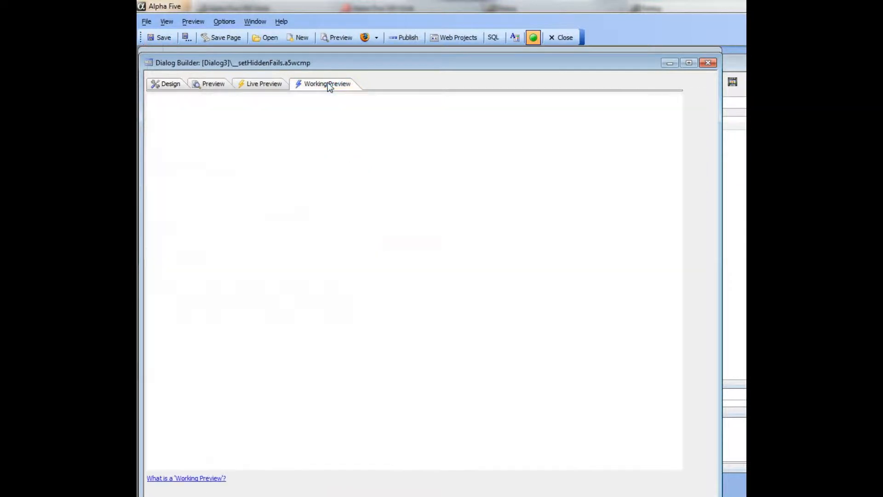
{"action": "left_click", "coordinate": [444, 283]}
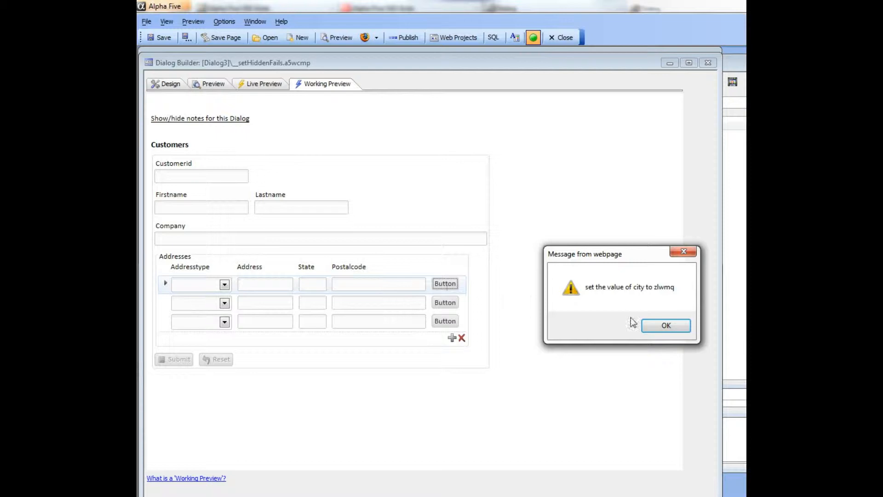
{"action": "left_click", "coordinate": [658, 326]}
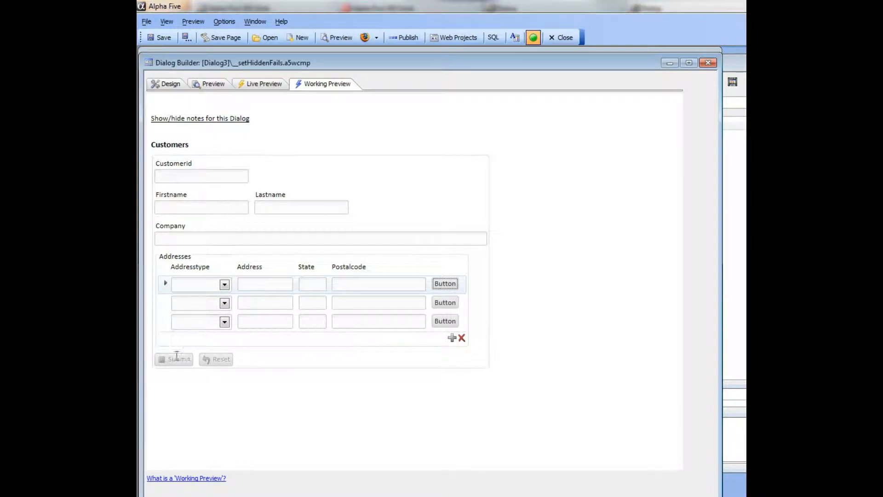
- Enter "d" as the first row's Address, submit the form, check the City array in the debugger, and halt the script
{"action": "left_click", "coordinate": [257, 283]}
{"action": "type", "text": "d"}
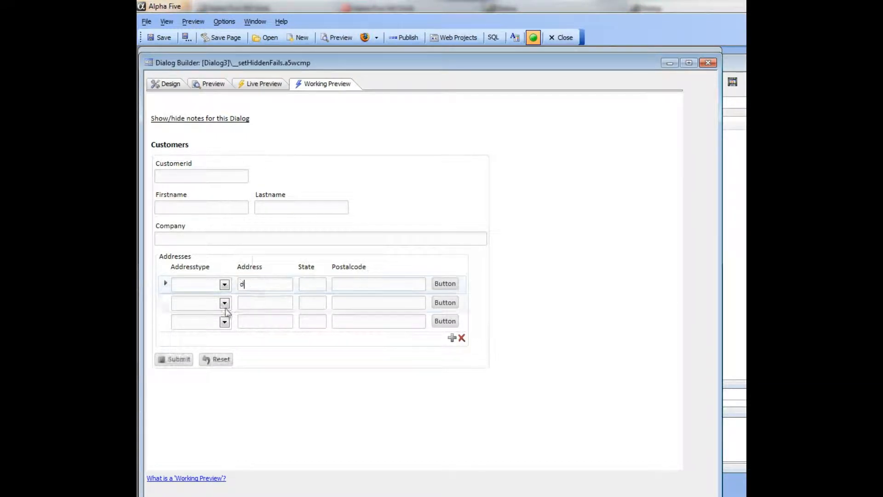
{"action": "left_click", "coordinate": [185, 360]}
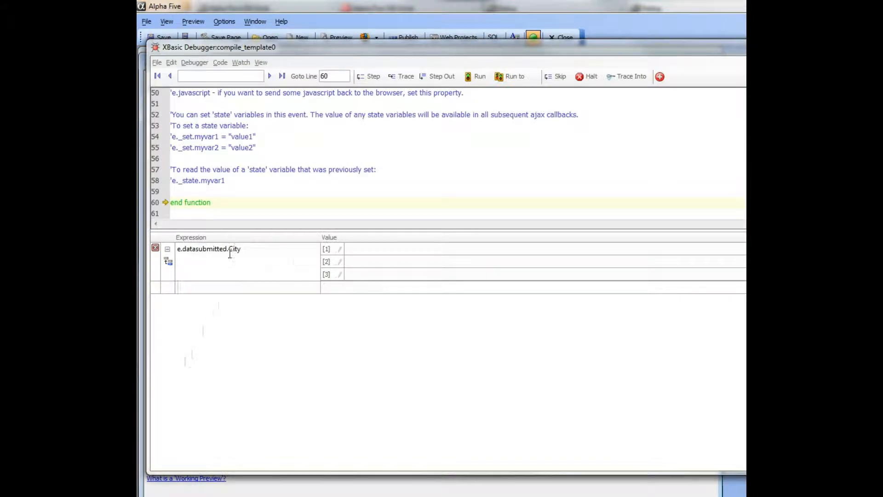
{"action": "left_click", "coordinate": [584, 80]}
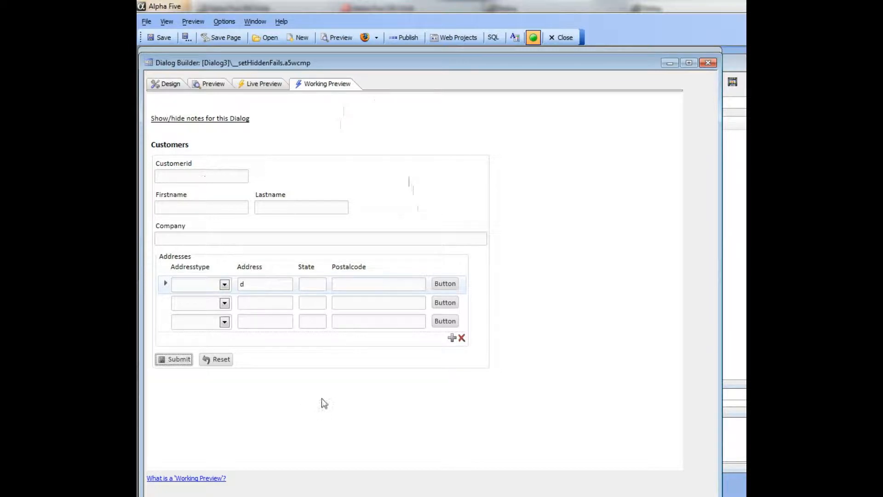
- Save the dialog and change the control type of City in the Addresses repeating section to Hidden
{"action": "left_click", "coordinate": [163, 40]}
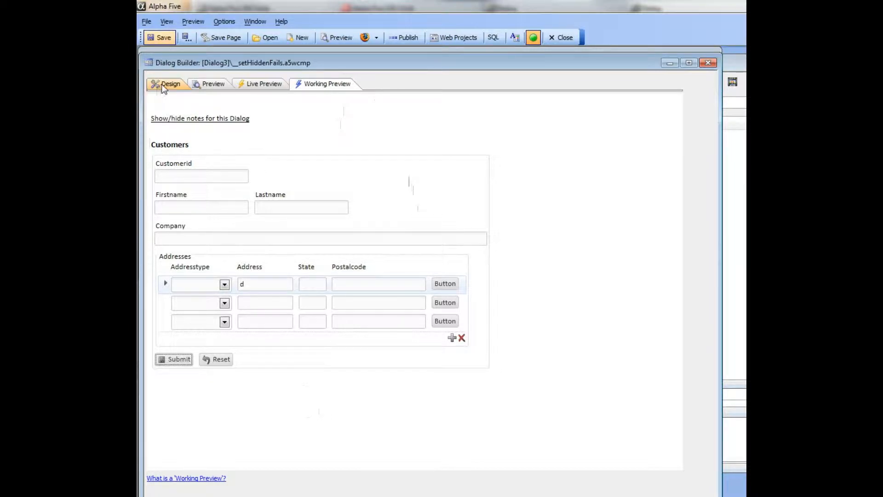
{"action": "left_click", "coordinate": [164, 85]}
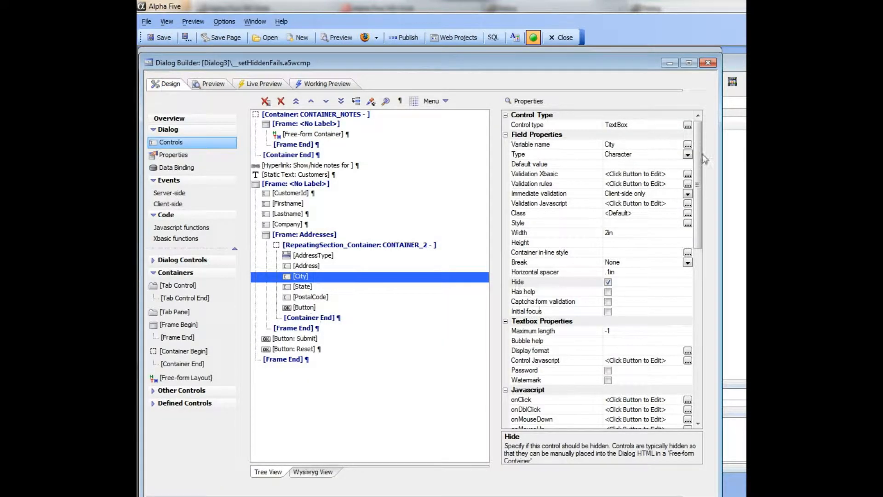
{"action": "left_click", "coordinate": [687, 125]}
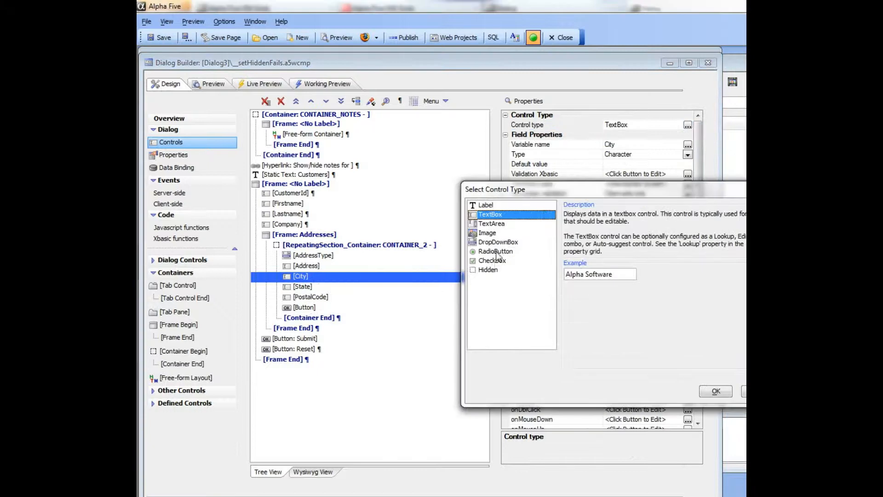
{"action": "left_click", "coordinate": [489, 270]}
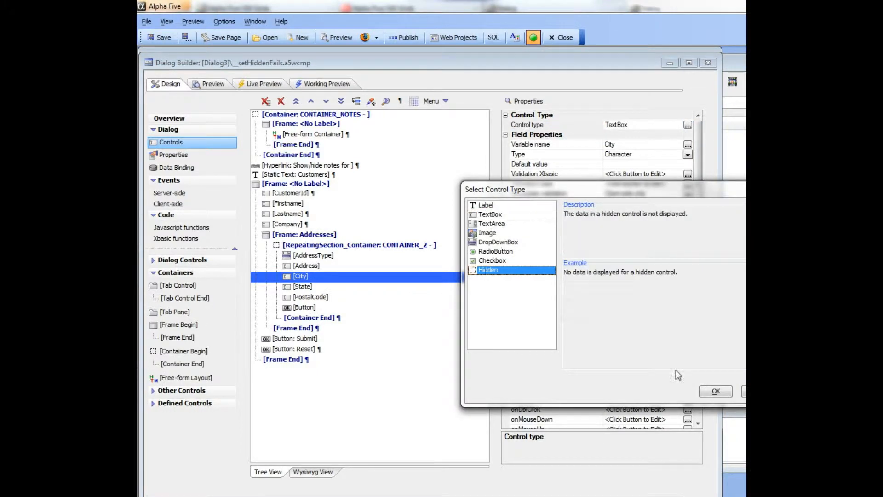
{"action": "left_click", "coordinate": [705, 387]}
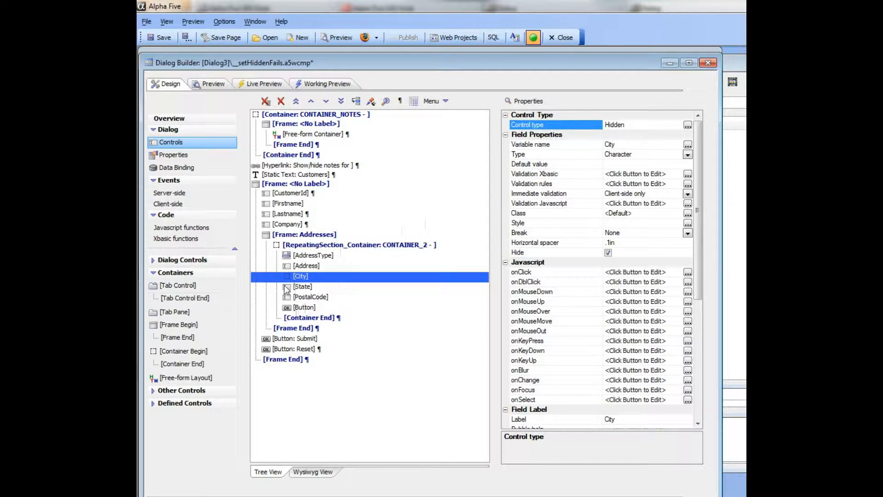
{"action": "left_click", "coordinate": [305, 297]}
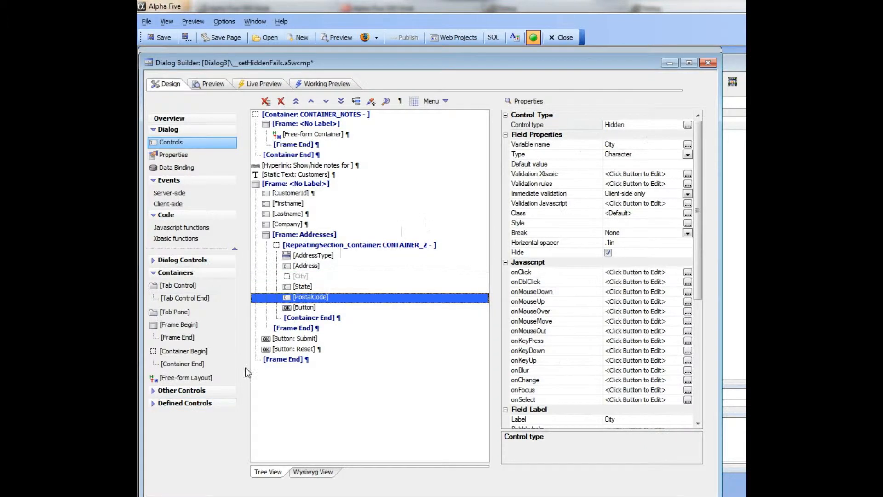
- Add a free-form container after PostalCode in the Addresses repeating section and turn on PostalCode's Hide property
{"action": "double_click", "coordinate": [188, 379]}
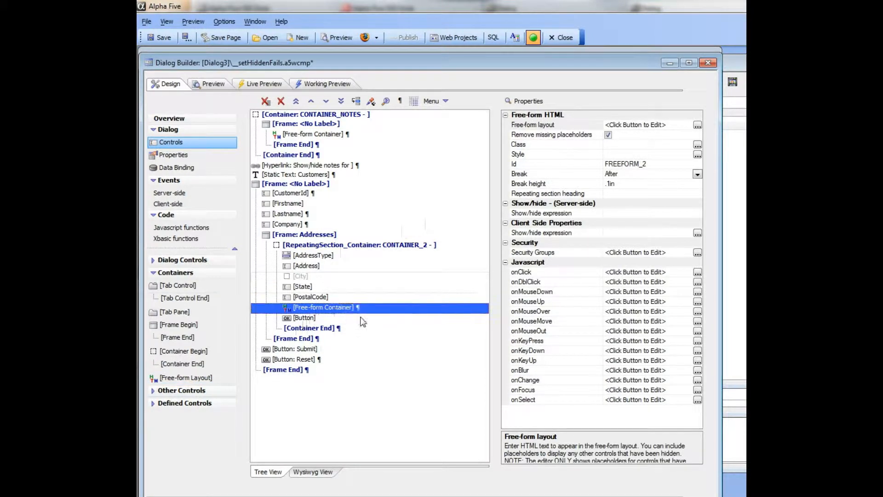
{"action": "left_click", "coordinate": [310, 297]}
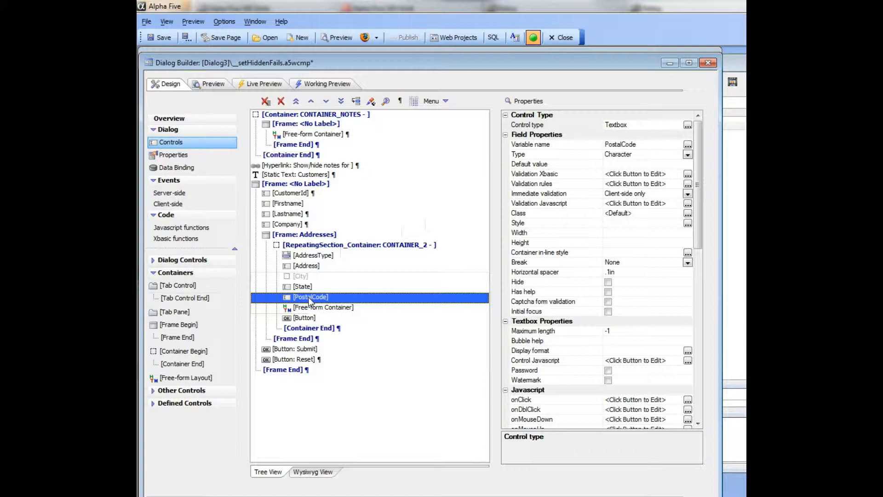
{"action": "left_click", "coordinate": [607, 283]}
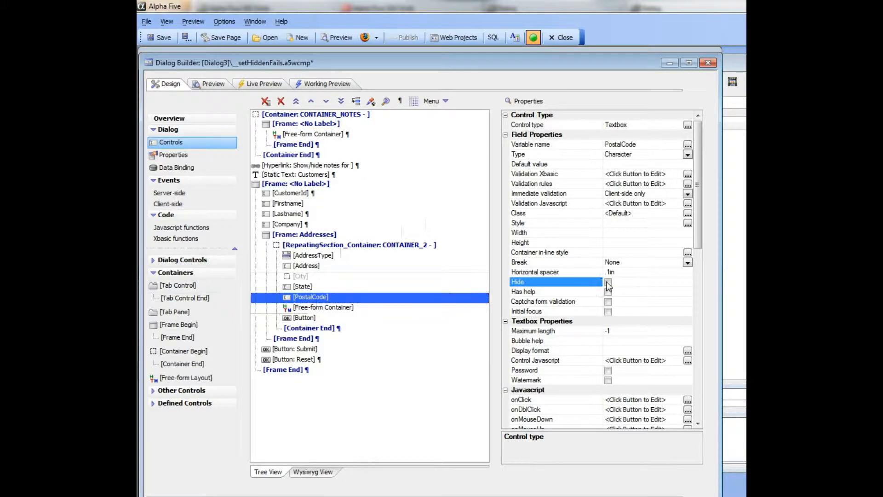
- Define the new free-form container's layout as {PostalCode}{City} using the available placeholders
{"action": "left_click", "coordinate": [323, 308]}
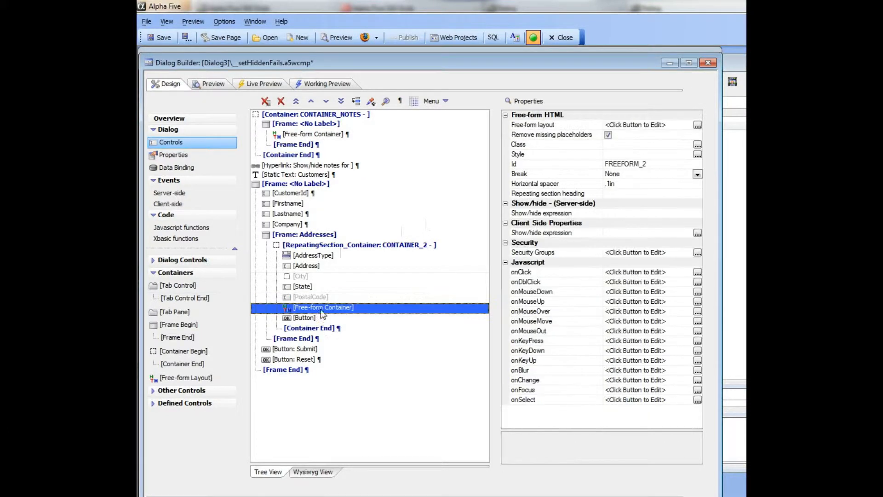
{"action": "left_click", "coordinate": [697, 125]}
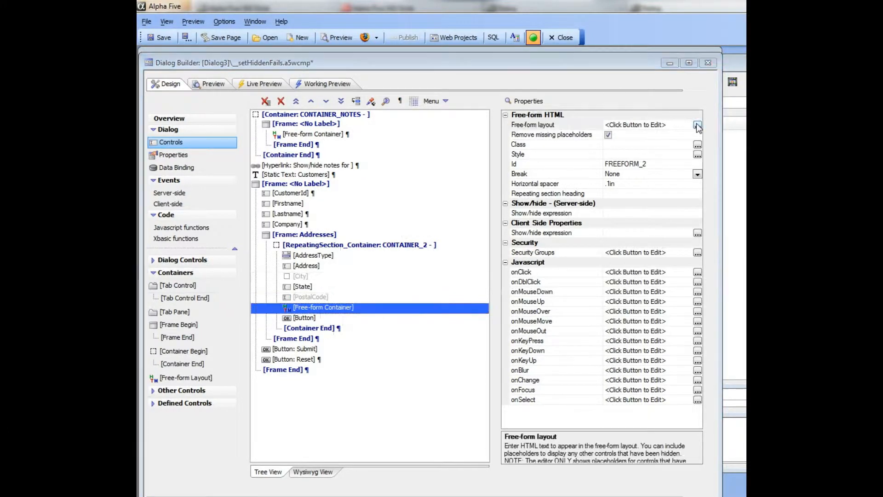
{"action": "double_click", "coordinate": [247, 171]}
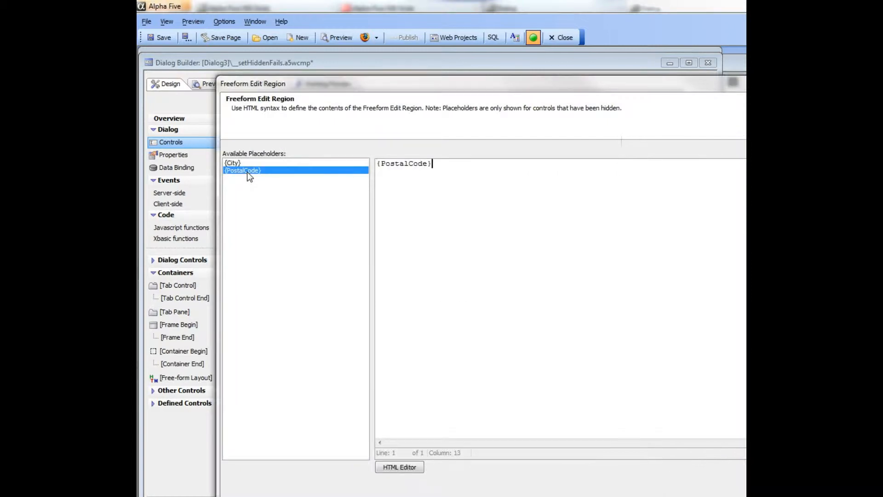
{"action": "double_click", "coordinate": [237, 166]}
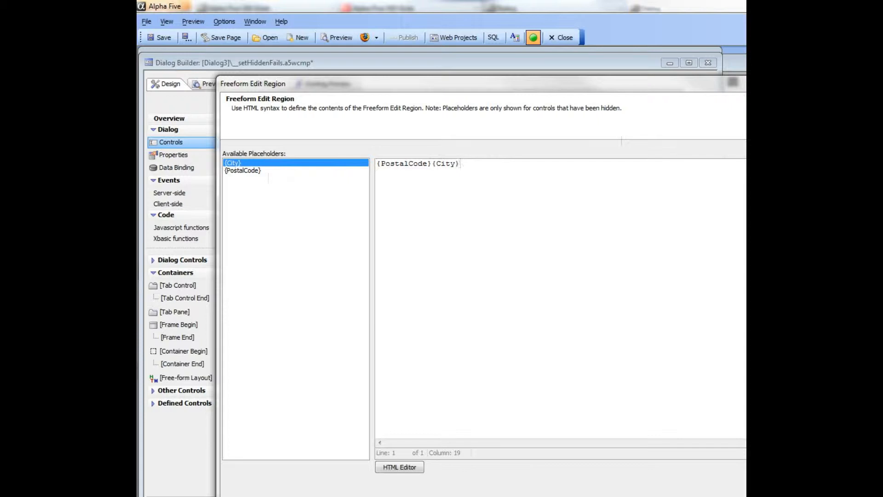
{"action": "left_click", "coordinate": [717, 495]}
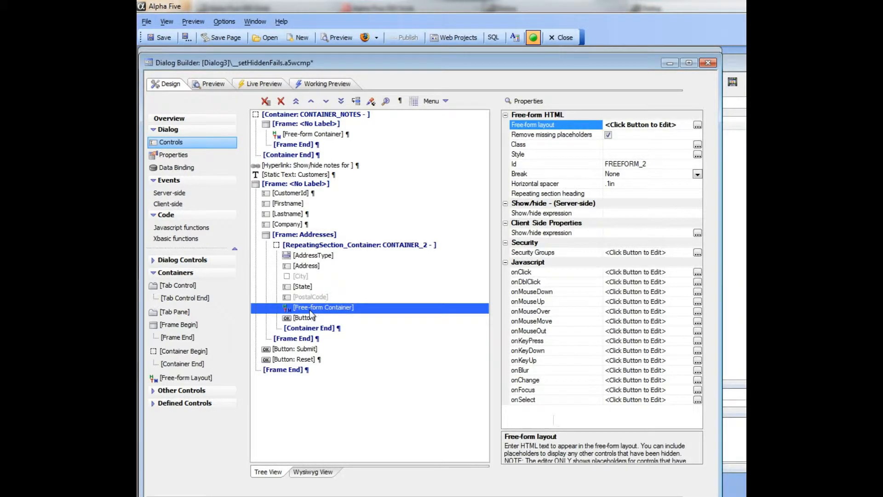
- Set the free-form container's repeating section heading to "PostalCode"
{"action": "left_click", "coordinate": [622, 194]}
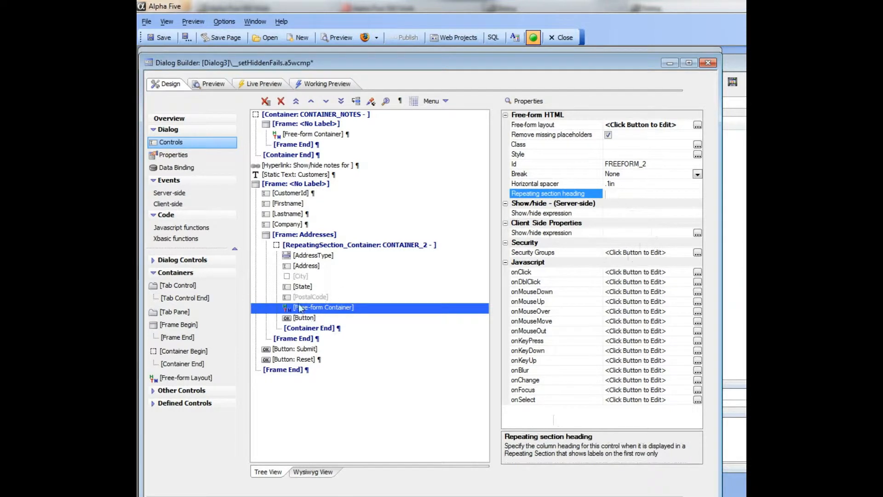
{"action": "type", "text": "PostalCode"}
{"action": "left_click", "coordinate": [551, 187]}
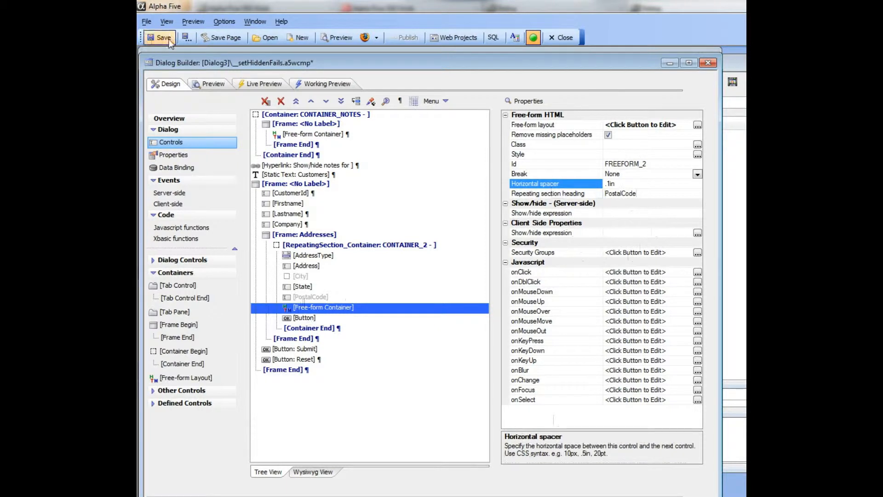
- Open the working preview with the free-form column, run the first address row's button, and dismiss its message
{"action": "left_click", "coordinate": [325, 85]}
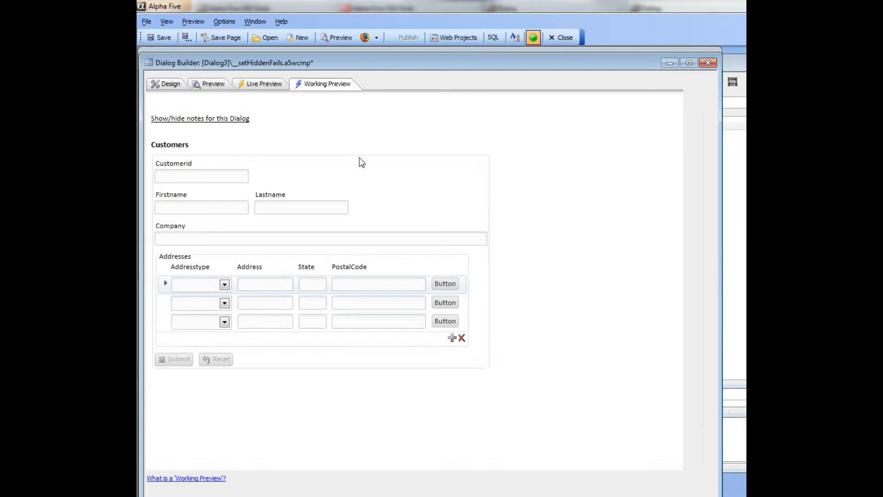
{"action": "left_click", "coordinate": [444, 284]}
{"action": "left_click", "coordinate": [663, 324]}
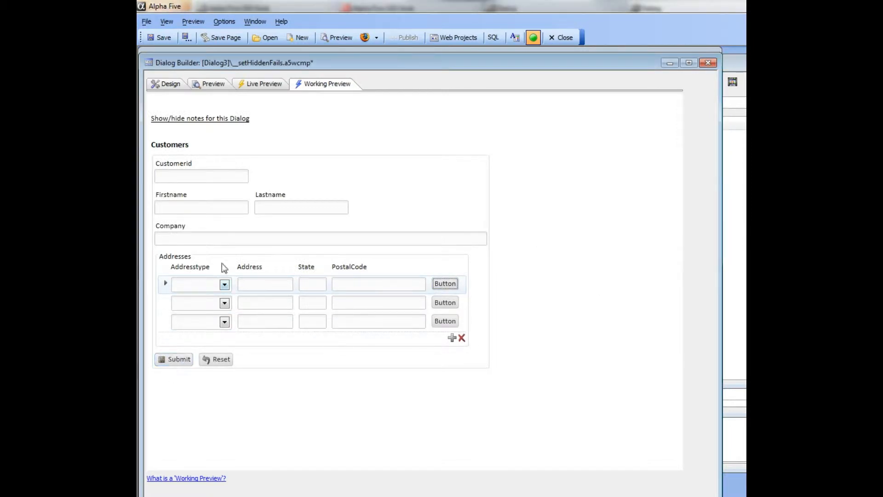
- Enter "d" as the Lastname and submit the form to inspect the City array in the debugger
{"action": "left_click", "coordinate": [286, 208]}
{"action": "type", "text": "d"}
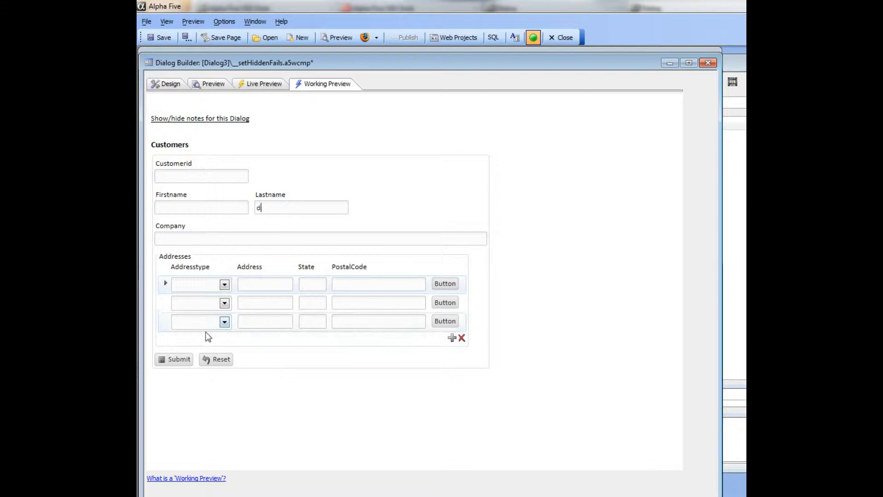
{"action": "left_click", "coordinate": [179, 360]}
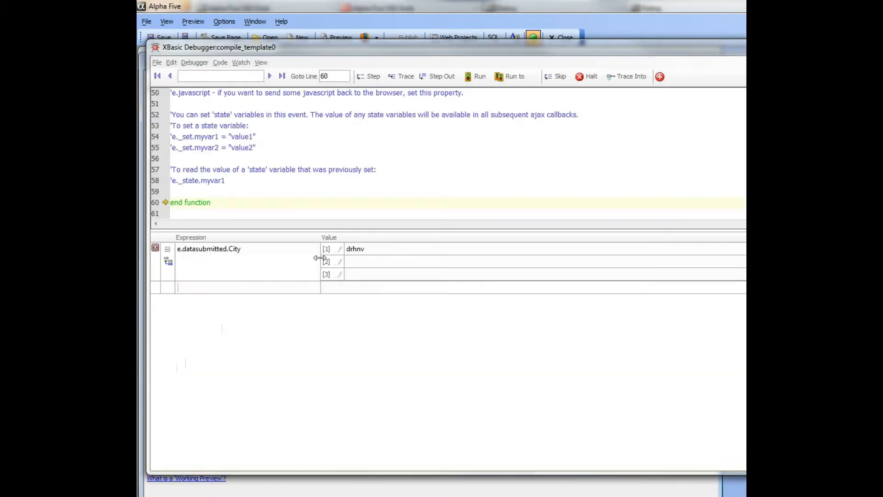